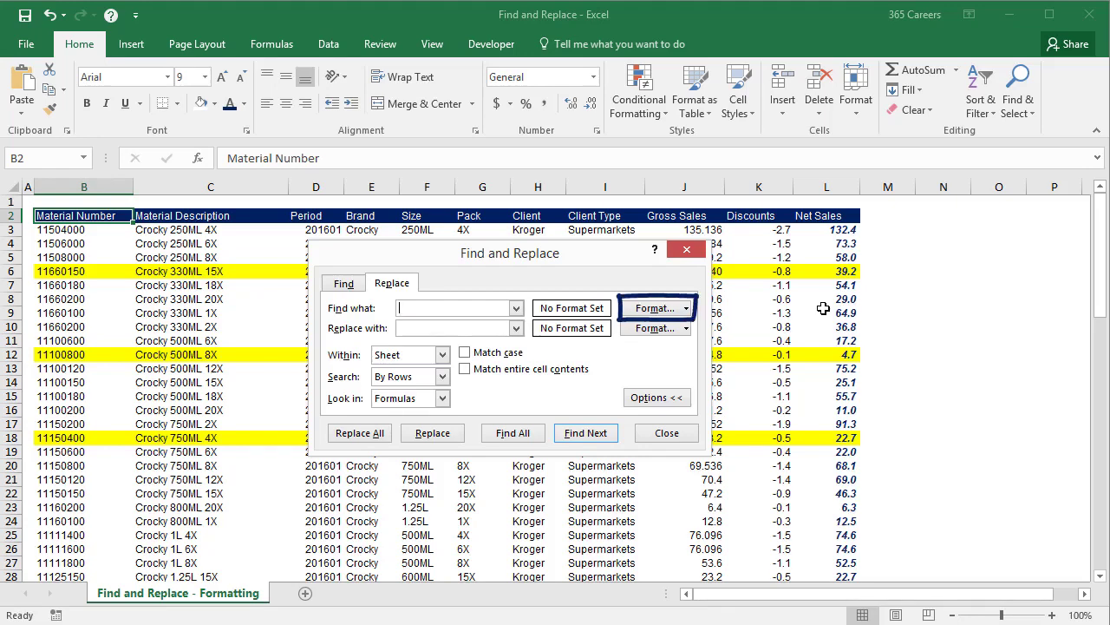
Examine the number, alignment, font, border, fill and protection criteria available for the find format, closing the dialog without applying any
{"action": "left_click", "coordinate": [657, 308]}
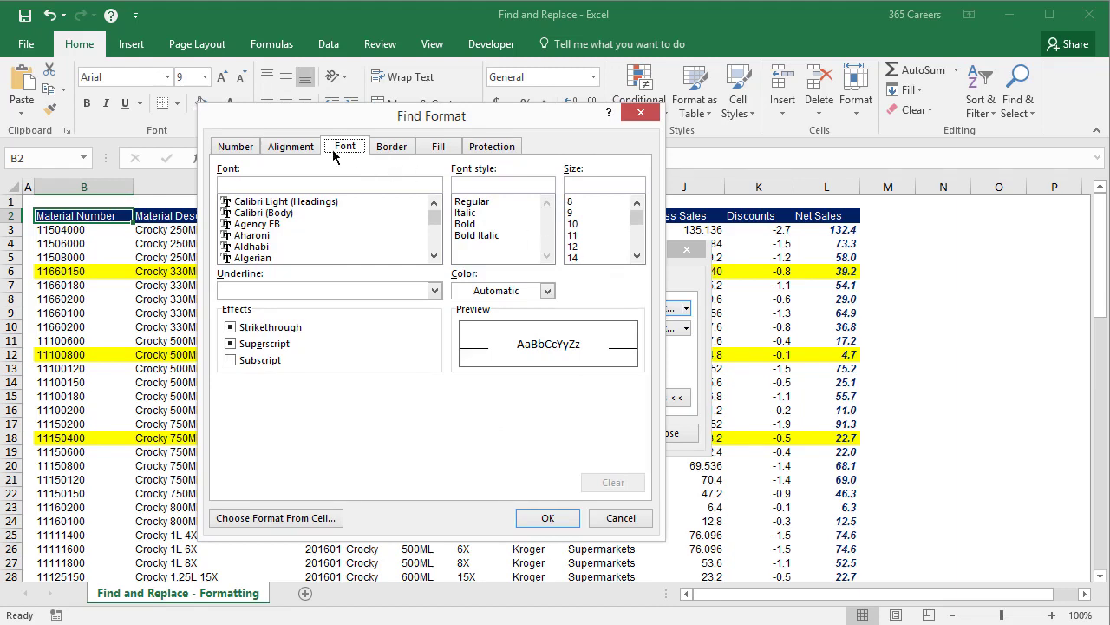
{"action": "left_click", "coordinate": [251, 146]}
{"action": "left_click", "coordinate": [276, 210]}
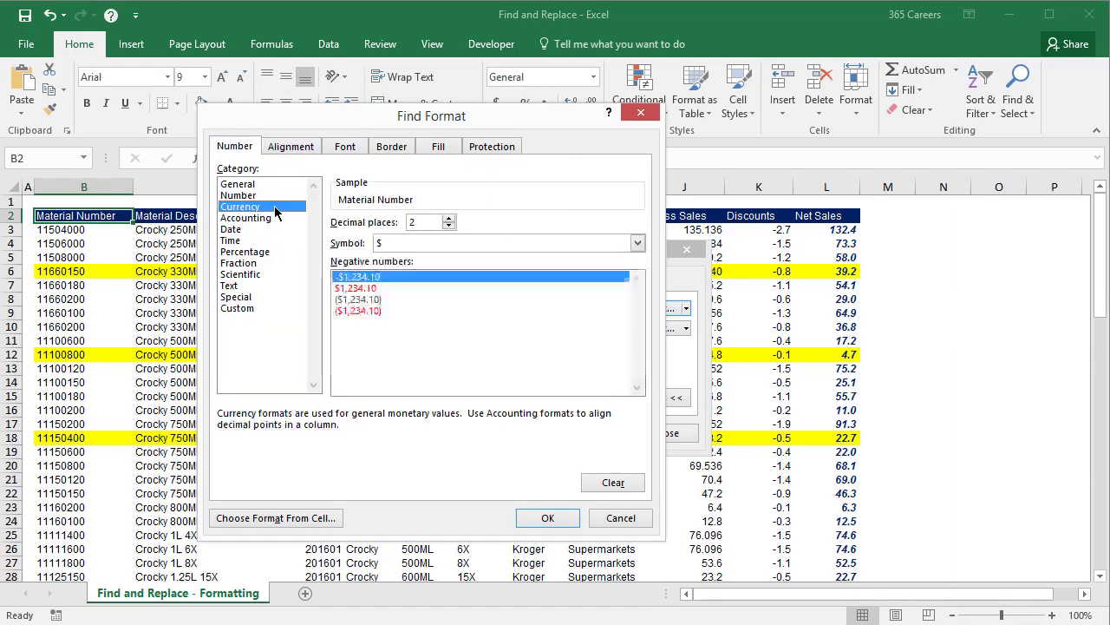
{"action": "left_click", "coordinate": [275, 232]}
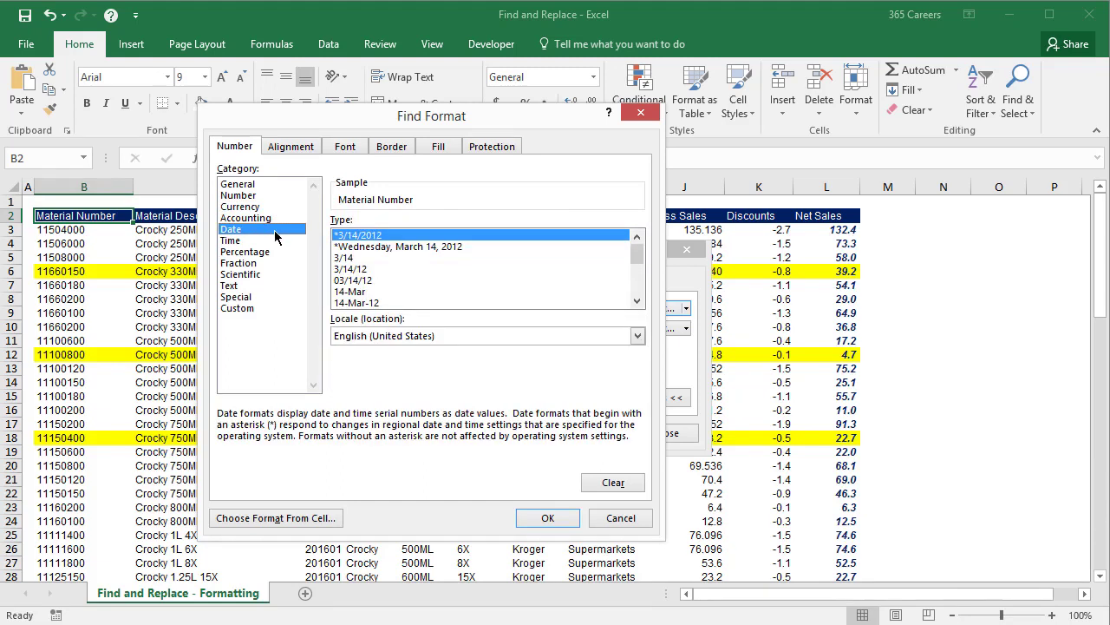
{"action": "left_click", "coordinate": [317, 152]}
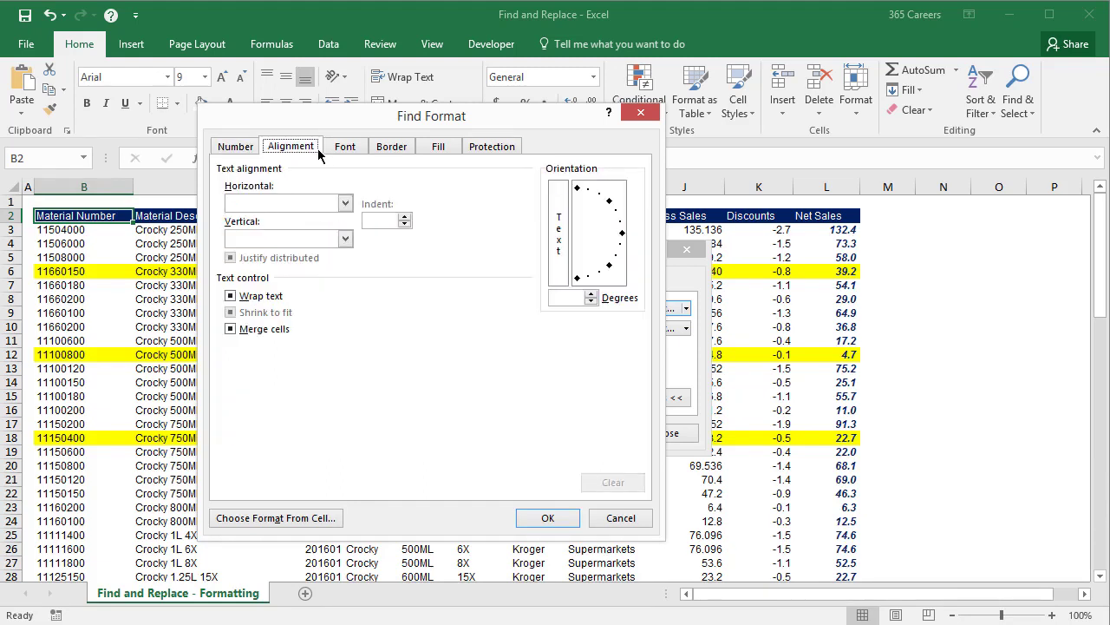
{"action": "left_click", "coordinate": [346, 205]}
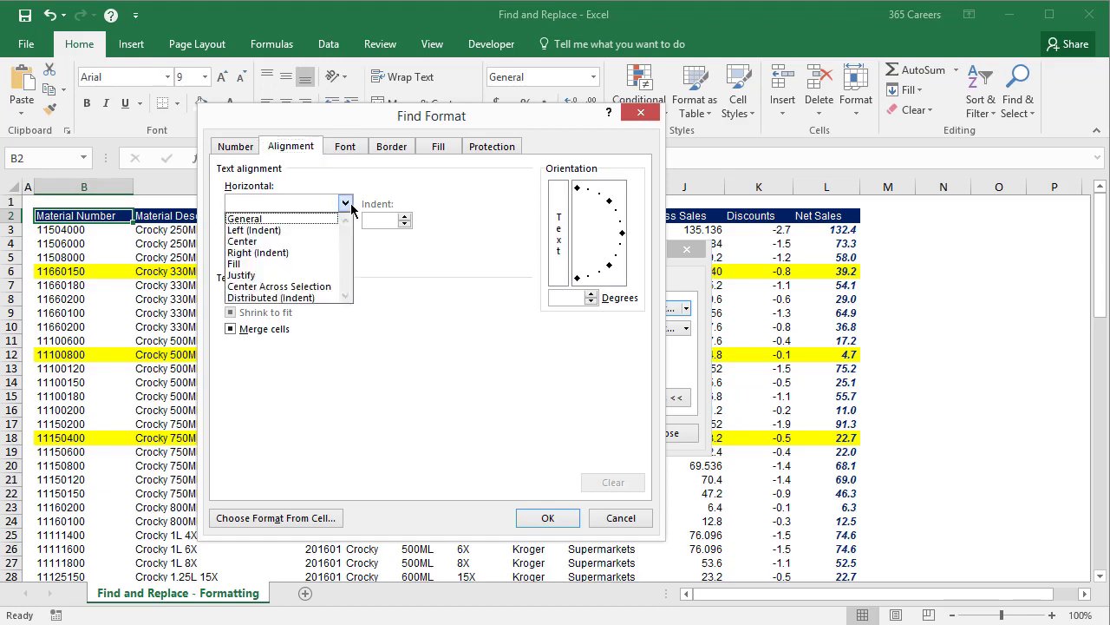
{"action": "left_click", "coordinate": [352, 208]}
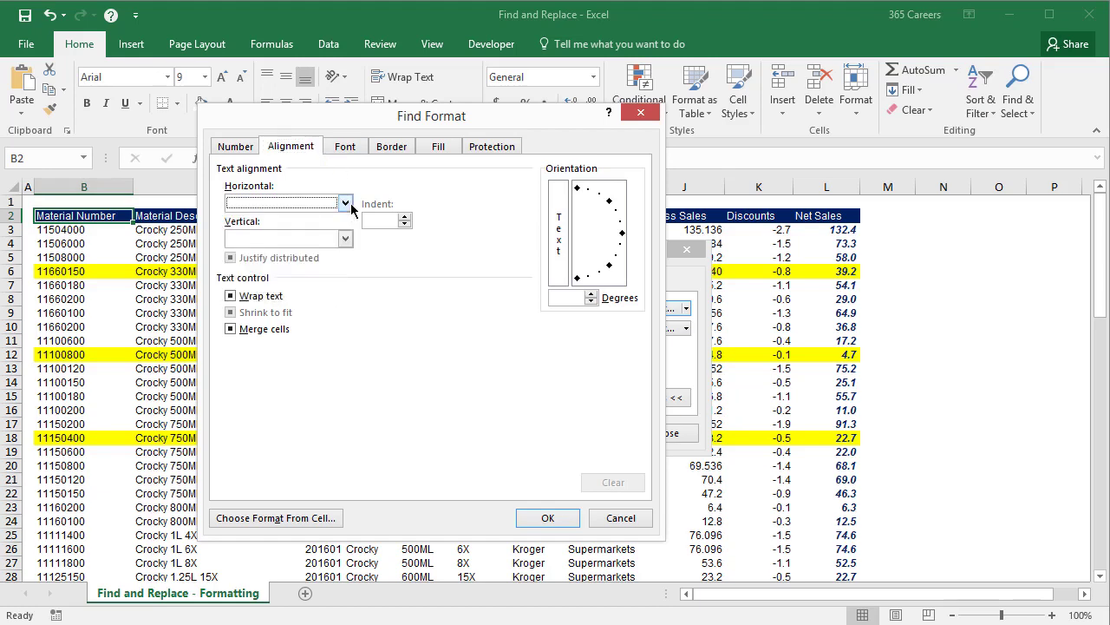
{"action": "left_click", "coordinate": [361, 151]}
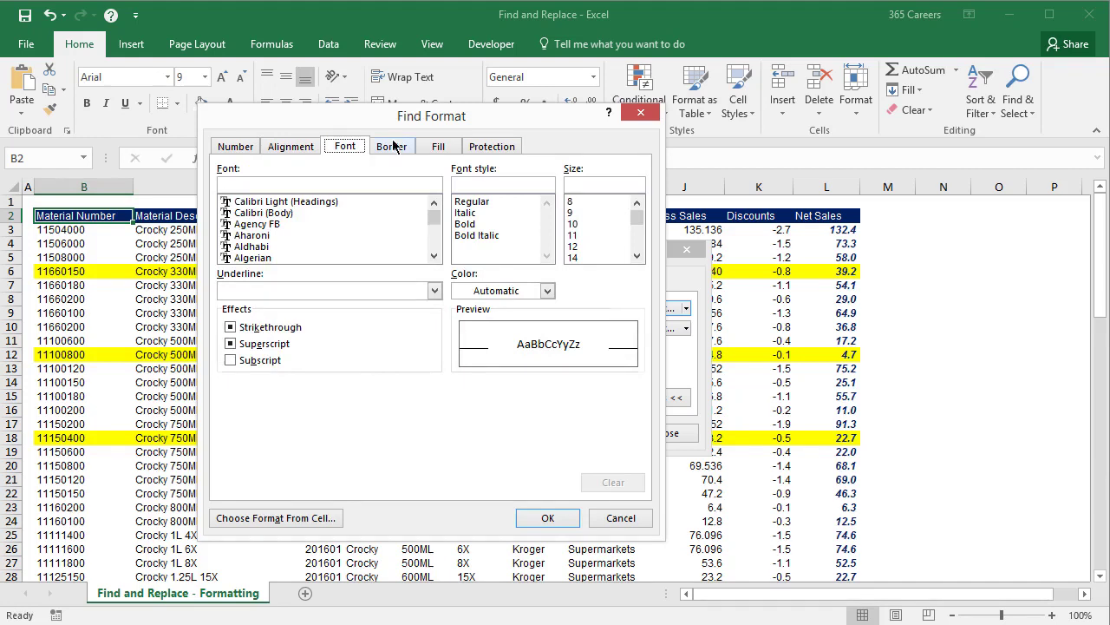
{"action": "left_click", "coordinate": [391, 148]}
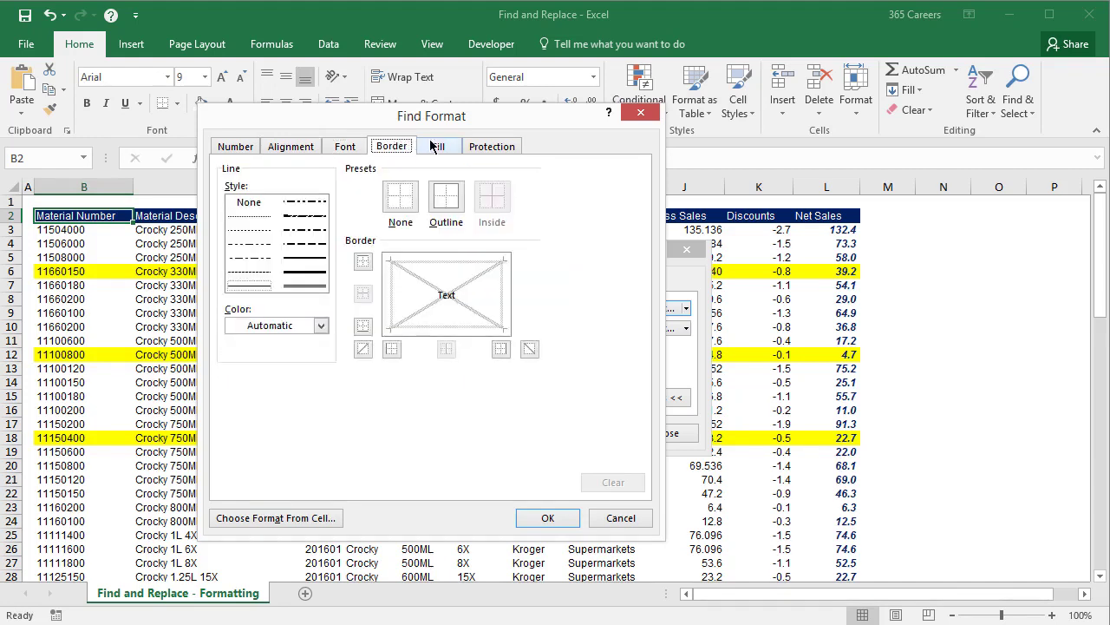
{"action": "left_click", "coordinate": [436, 147]}
{"action": "left_click", "coordinate": [509, 149]}
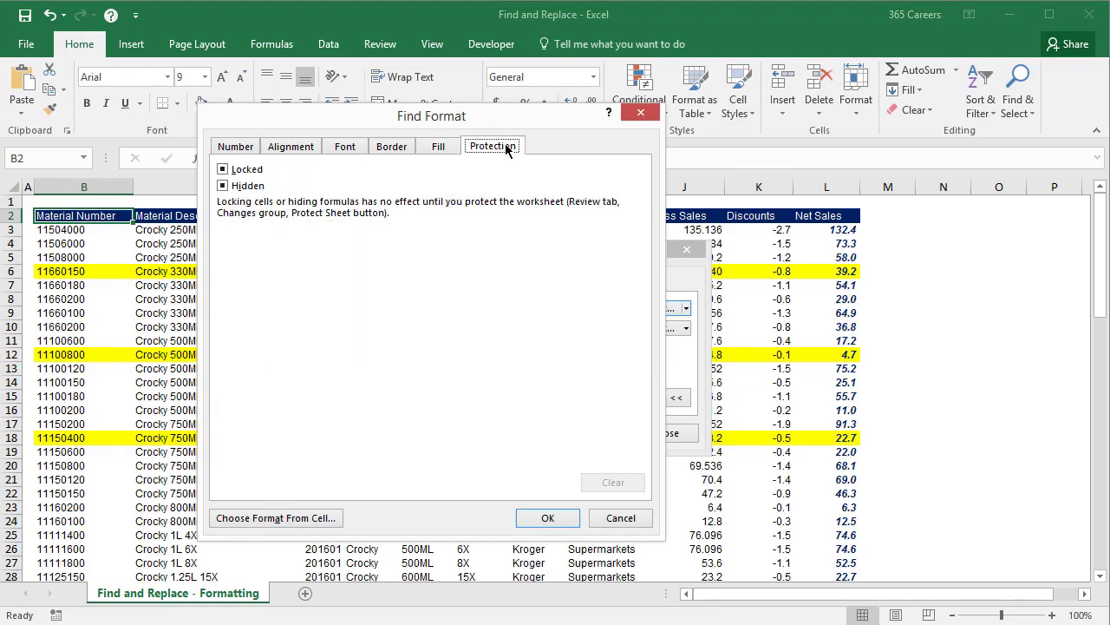
{"action": "left_click", "coordinate": [251, 149]}
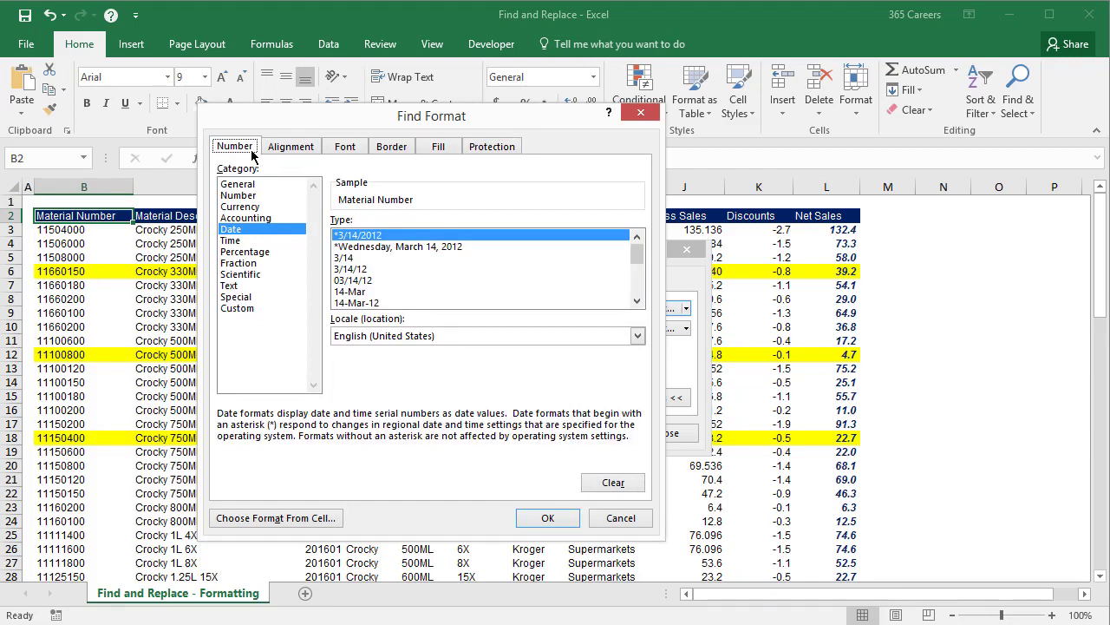
{"action": "left_click", "coordinate": [335, 147]}
{"action": "left_click", "coordinate": [475, 225]}
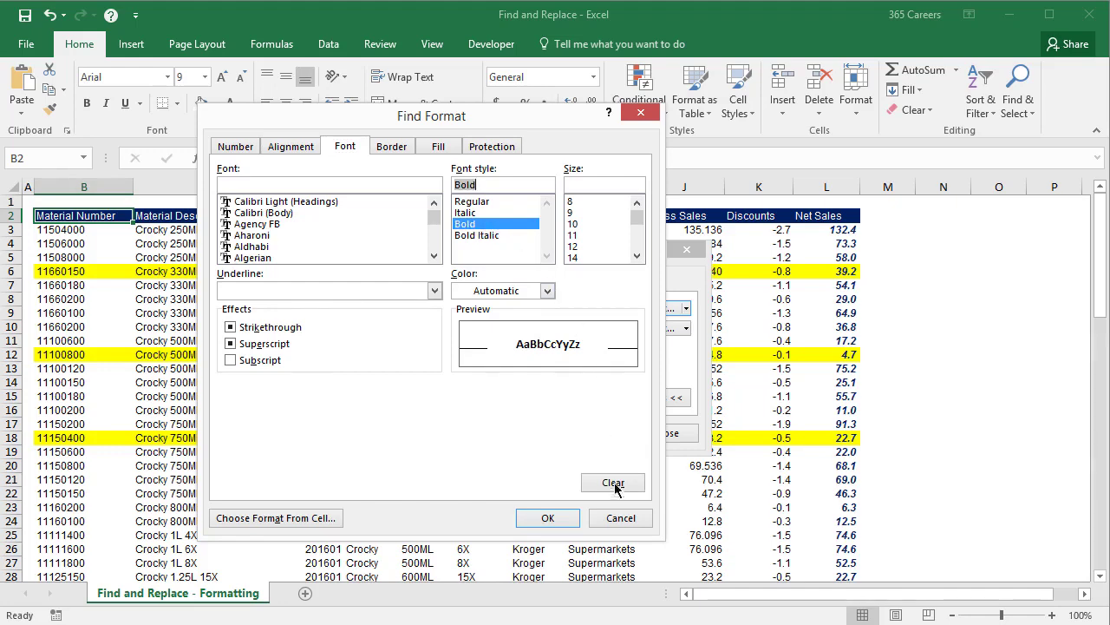
{"action": "left_click", "coordinate": [621, 518]}
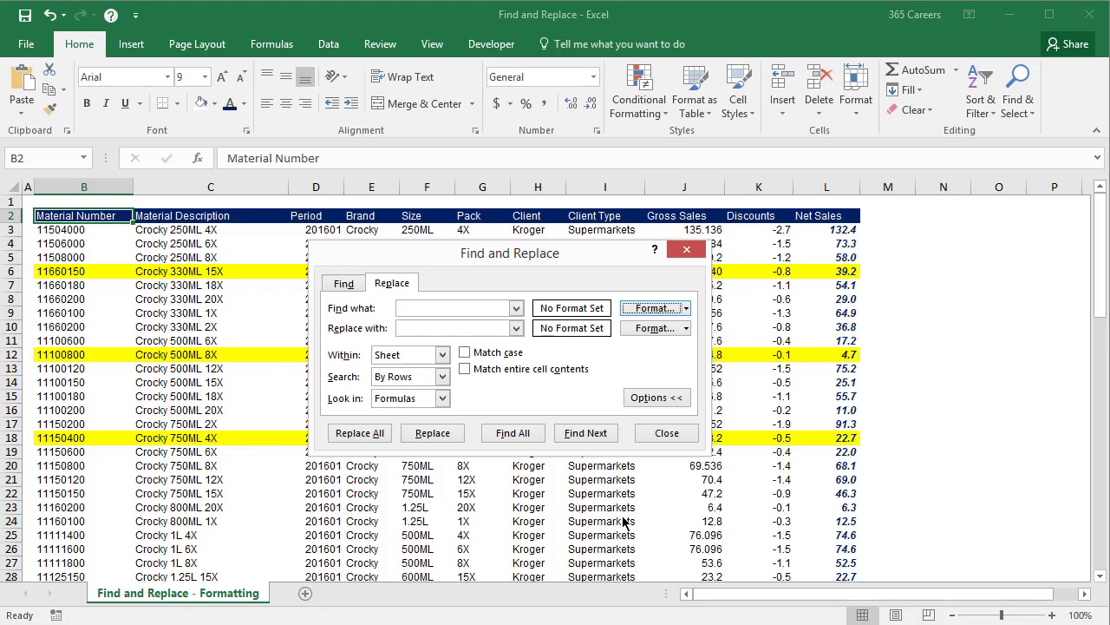
Set the find format to a yellow fill and the replacement format to a light blue fill
{"action": "left_click", "coordinate": [650, 310]}
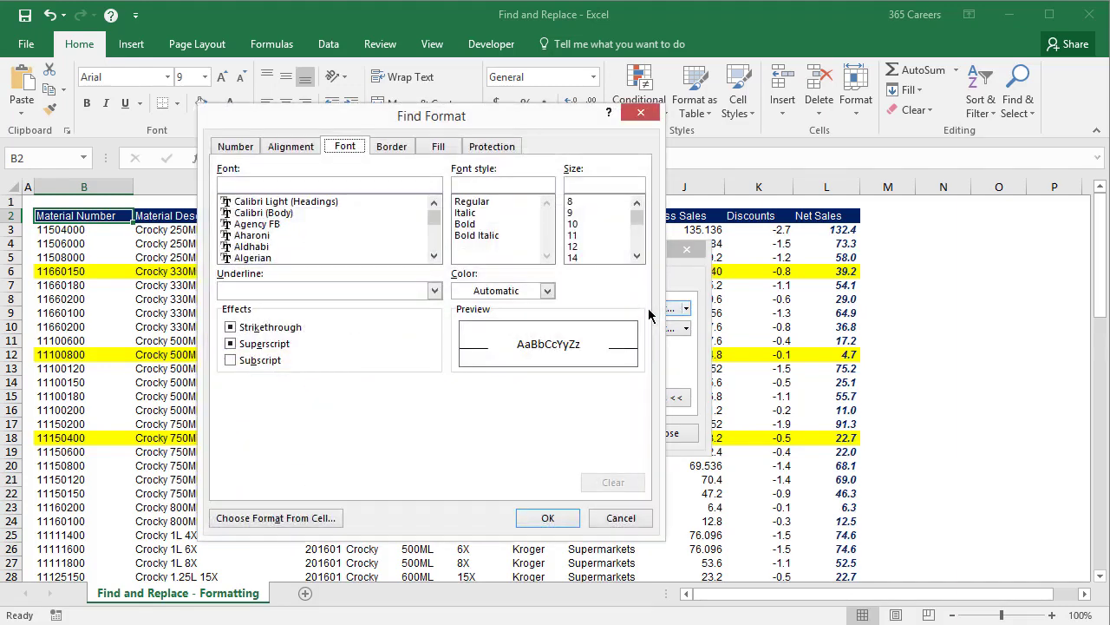
{"action": "left_click", "coordinate": [440, 149]}
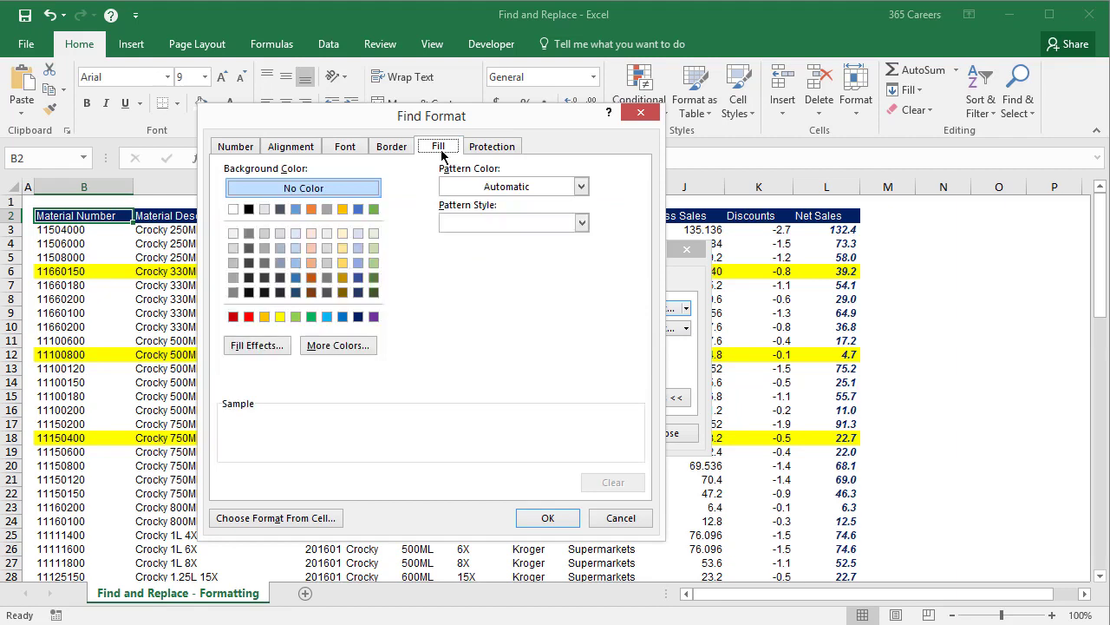
{"action": "left_click", "coordinate": [280, 316]}
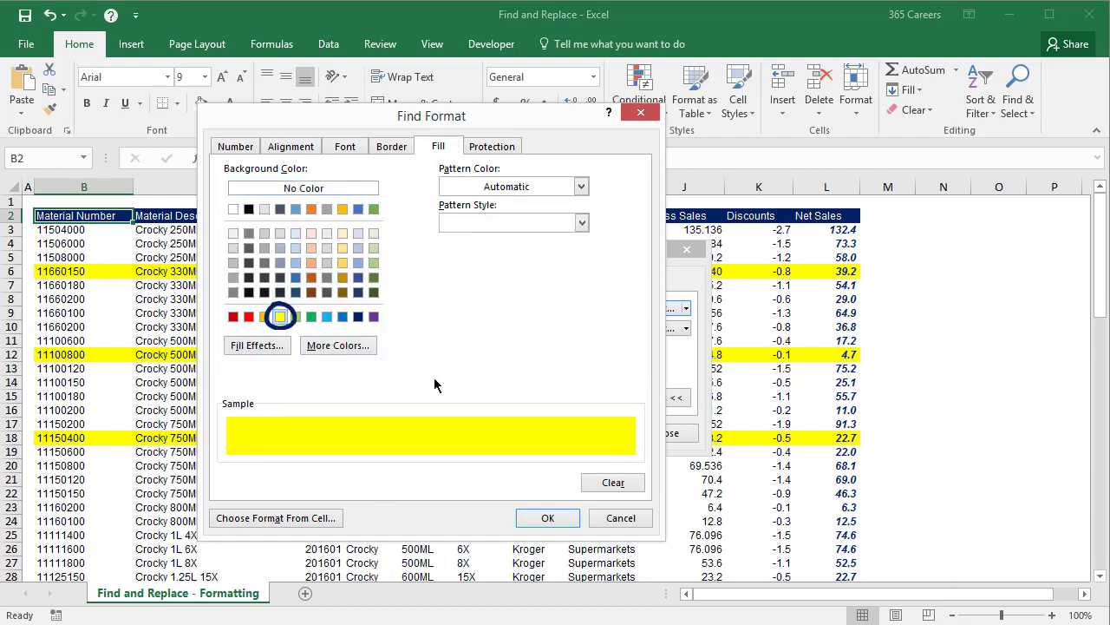
{"action": "left_click", "coordinate": [550, 519]}
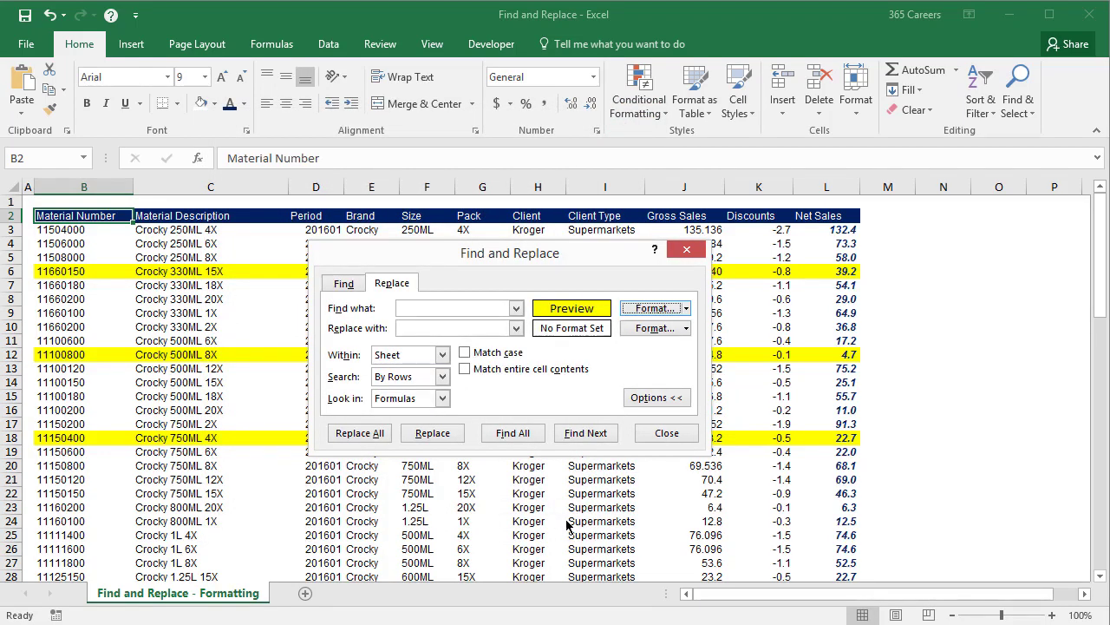
{"action": "left_click", "coordinate": [644, 329]}
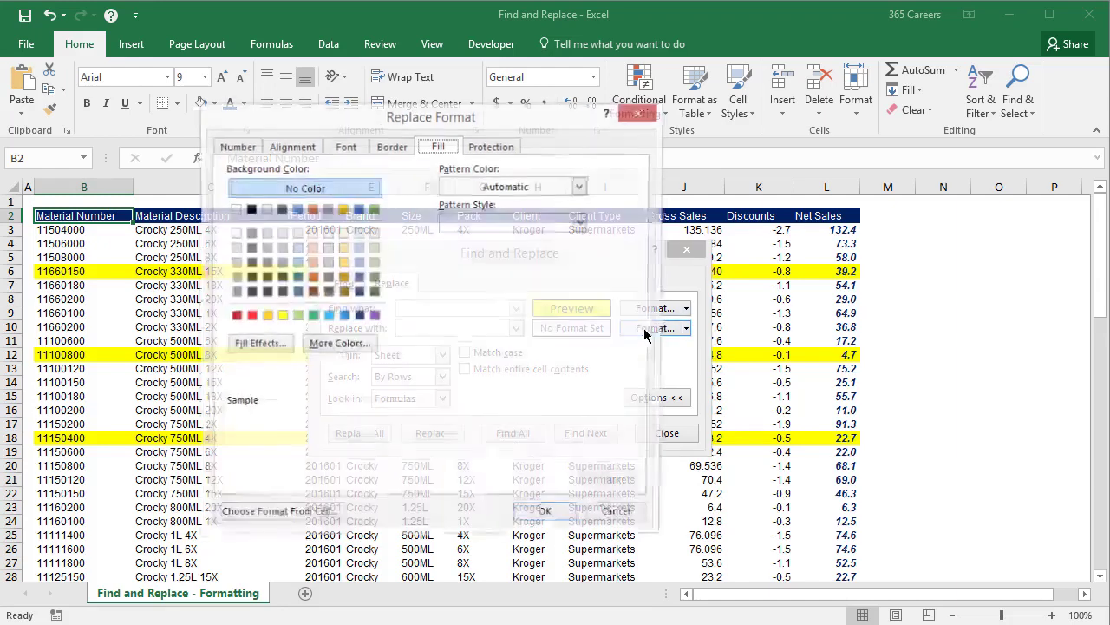
{"action": "left_click", "coordinate": [327, 318]}
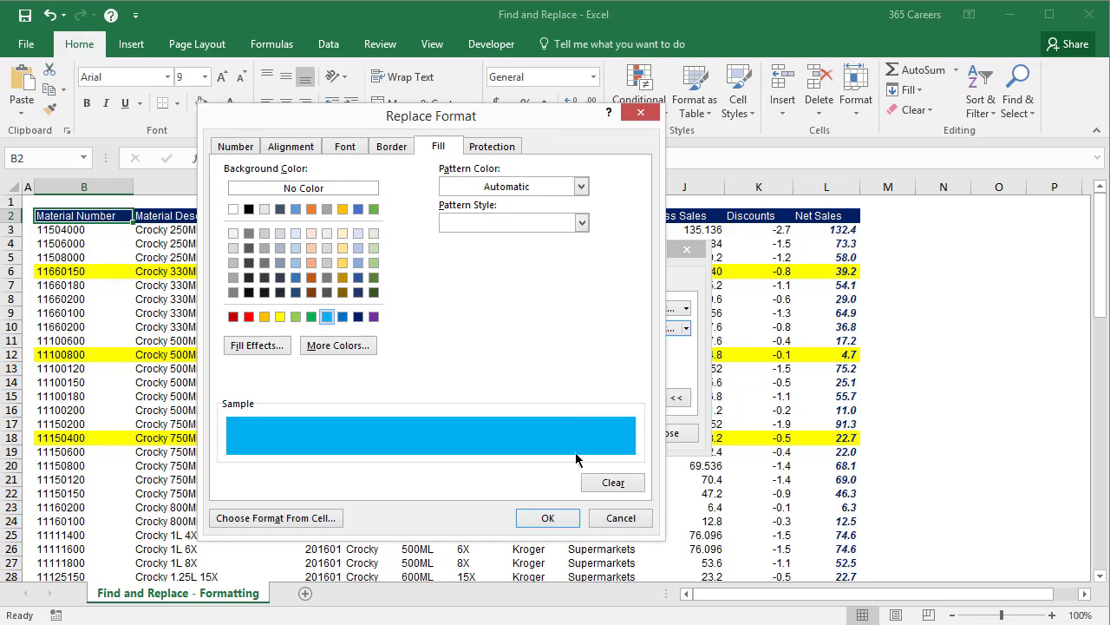
{"action": "left_click", "coordinate": [576, 518]}
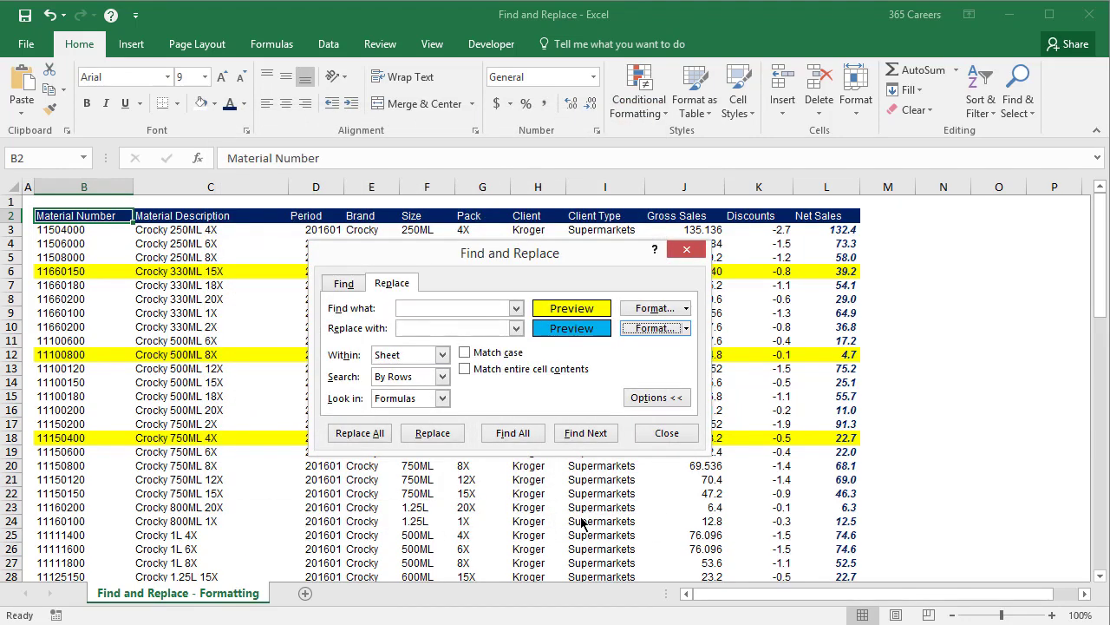
Replace all yellow-filled cells on the sheet with the light blue fill and close Find and Replace
{"action": "left_click", "coordinate": [377, 433]}
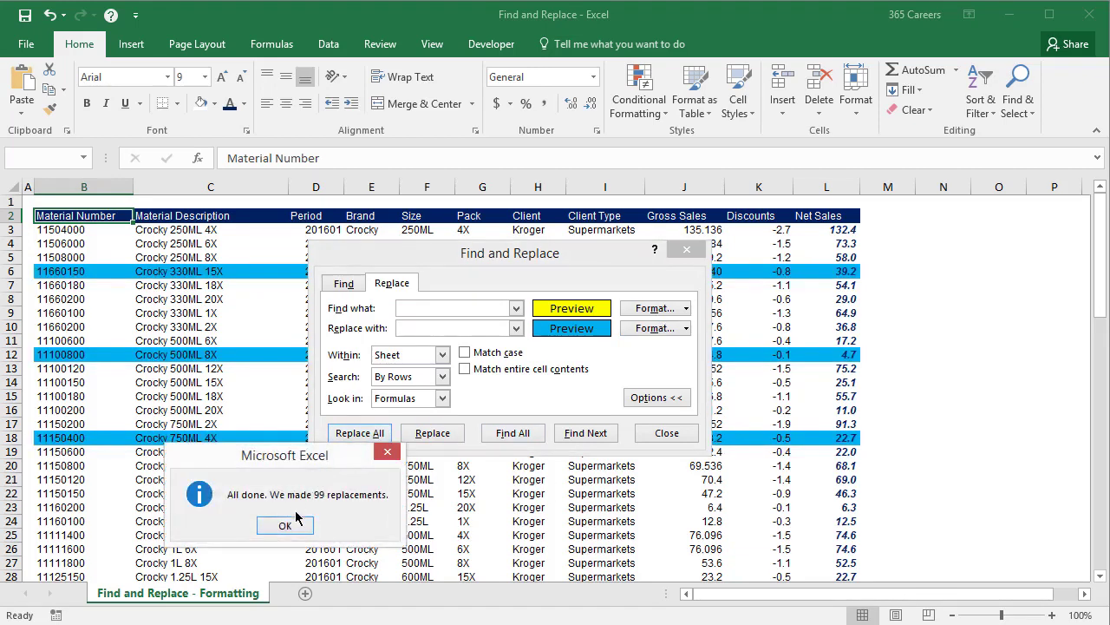
{"action": "left_click", "coordinate": [293, 525]}
{"action": "left_click", "coordinate": [660, 432]}
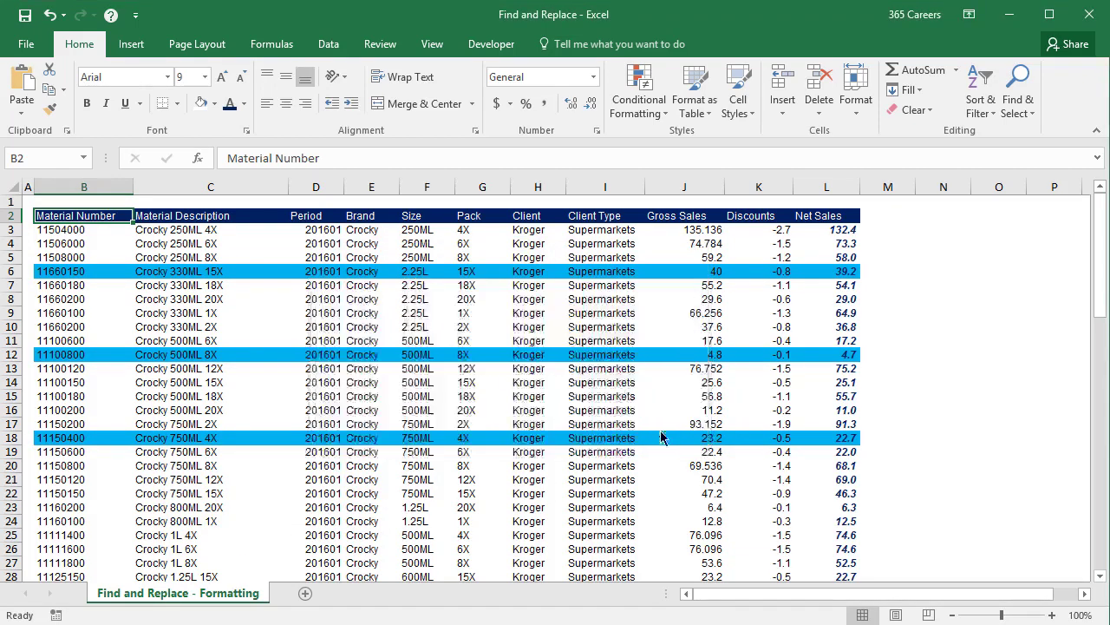
Check the fill color of the highlighted rows throughout the table, down to the last record
{"action": "left_click", "coordinate": [660, 430]}
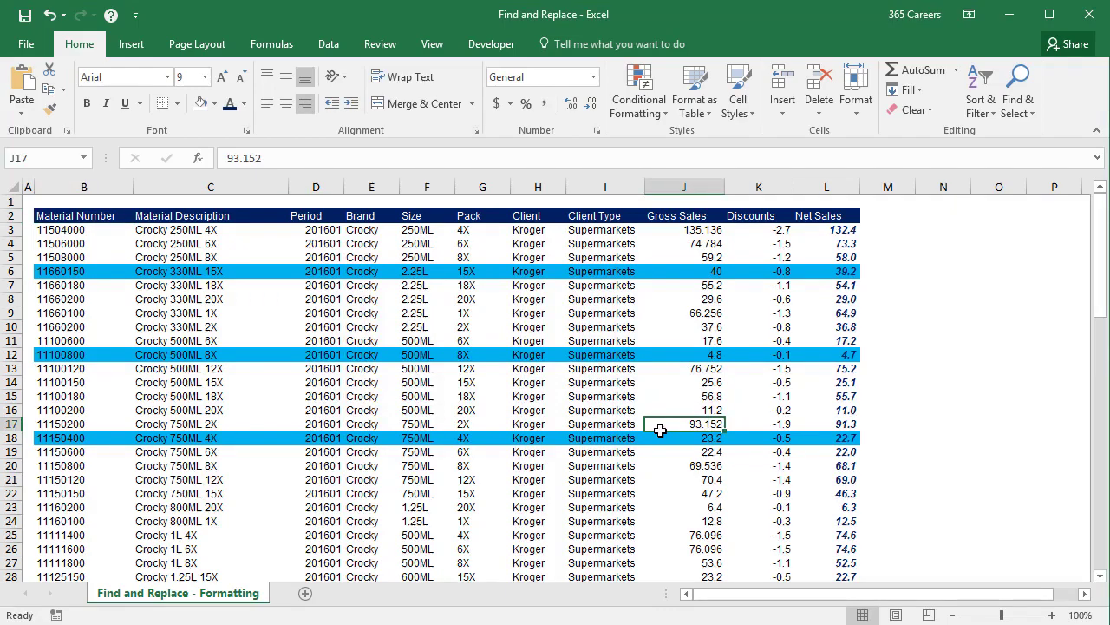
{"action": "scroll", "coordinate": [660, 433], "scroll_direction": "down", "scroll_amount": 4}
{"action": "scroll", "coordinate": [660, 432], "scroll_direction": "down", "scroll_amount": 8}
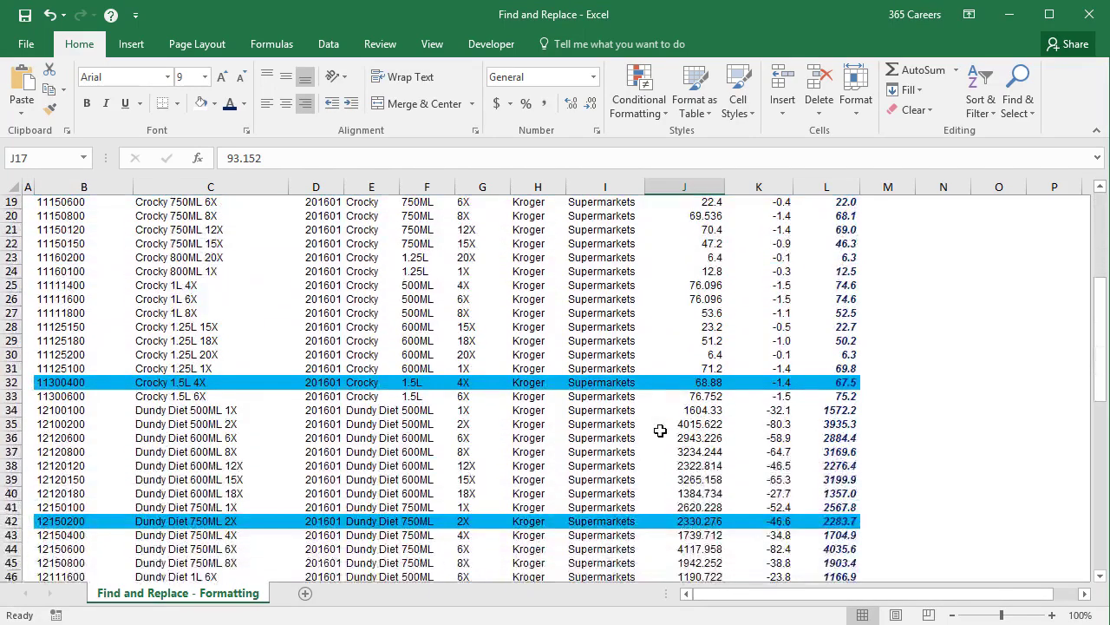
{"action": "scroll", "coordinate": [660, 430], "scroll_direction": "down", "scroll_amount": 8}
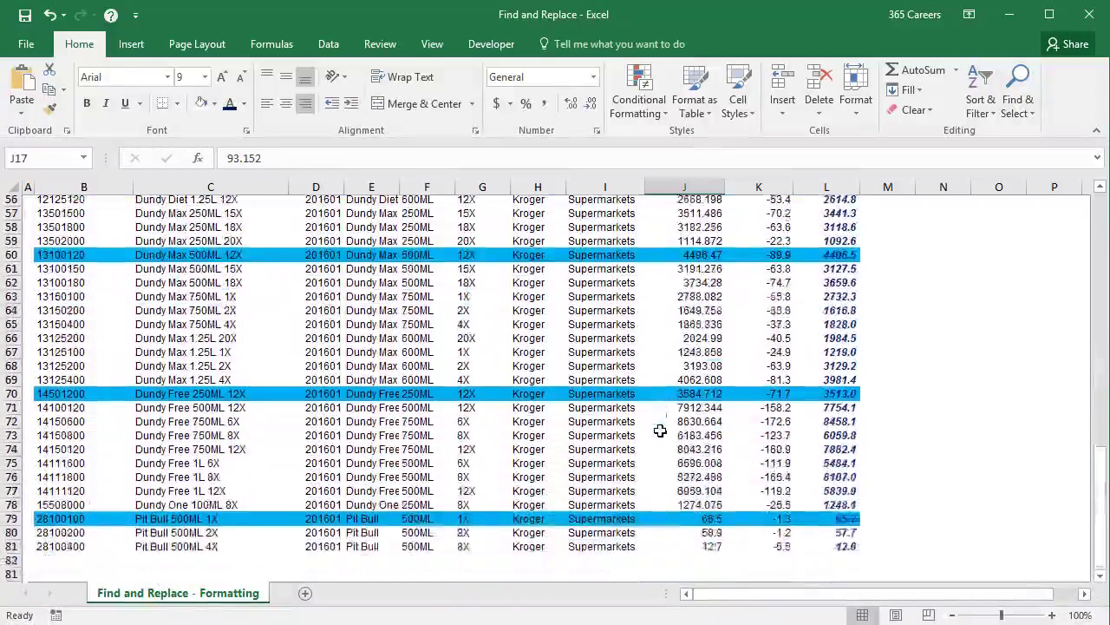
{"action": "scroll", "coordinate": [660, 430], "scroll_direction": "up", "scroll_amount": 16}
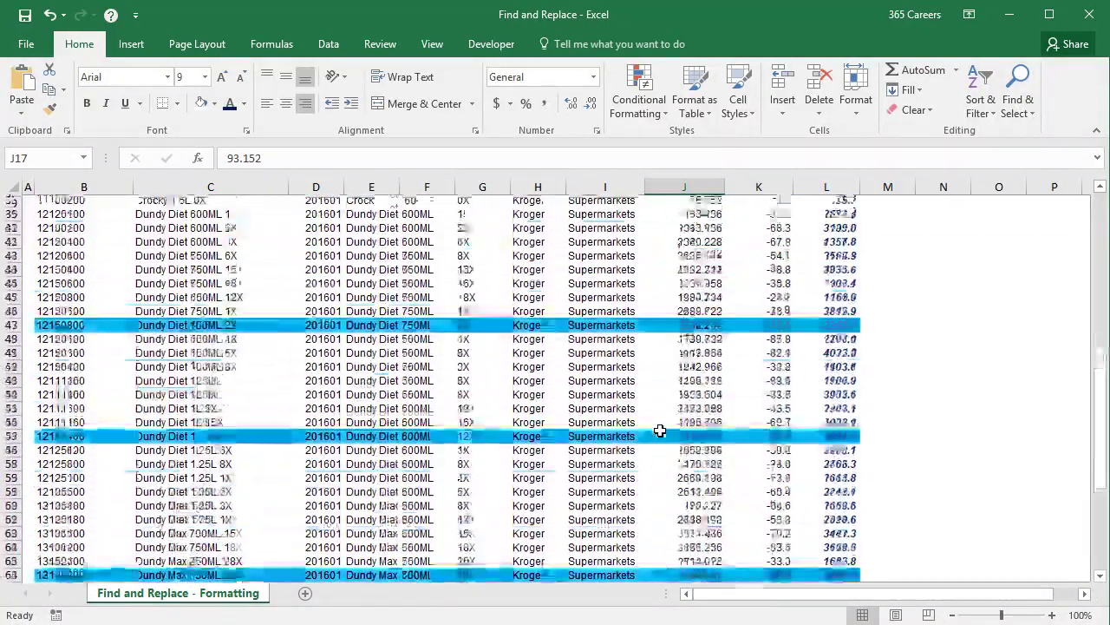
{"action": "scroll", "coordinate": [660, 430], "scroll_direction": "up", "scroll_amount": 4}
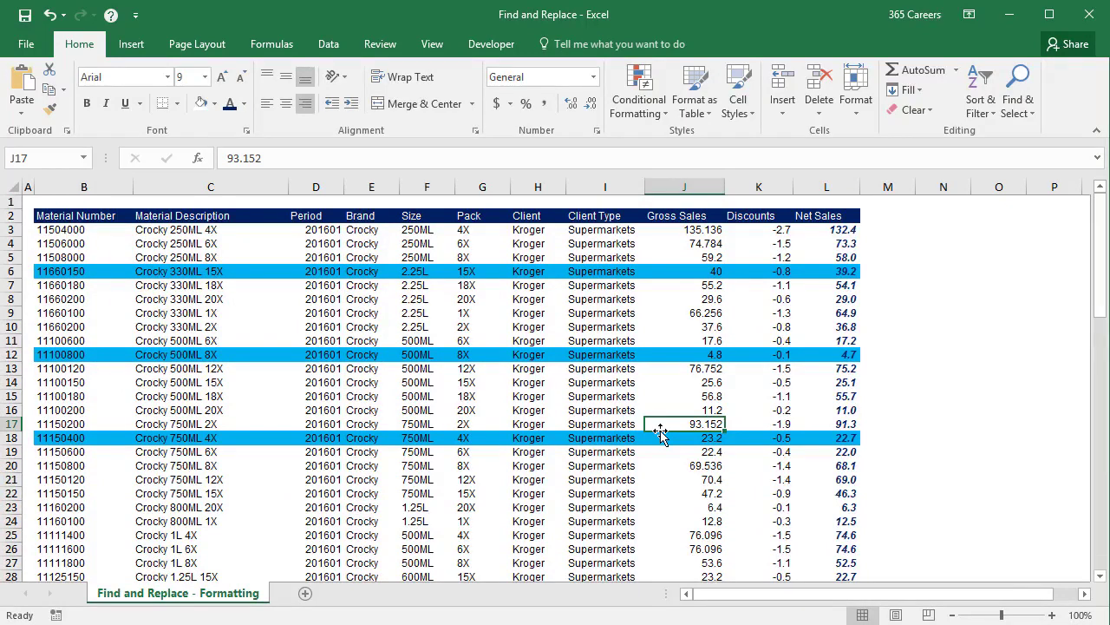
Reopen Replace and pick up the find format from Gross Sales cell J17
{"action": "left_click", "coordinate": [1016, 118]}
{"action": "left_click", "coordinate": [998, 152]}
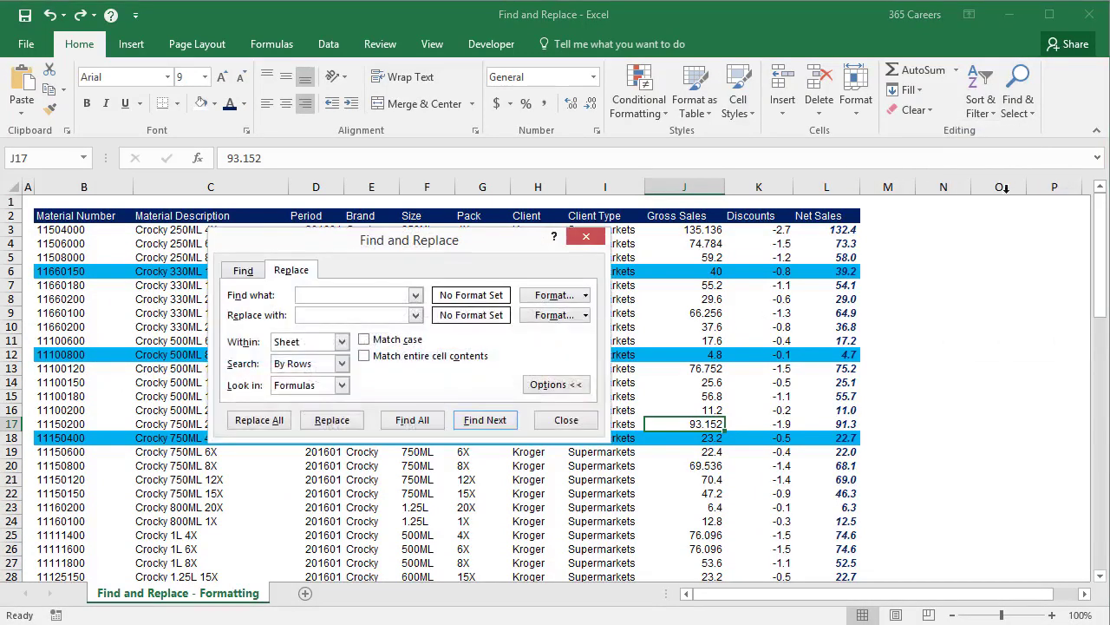
{"action": "left_click", "coordinate": [587, 295]}
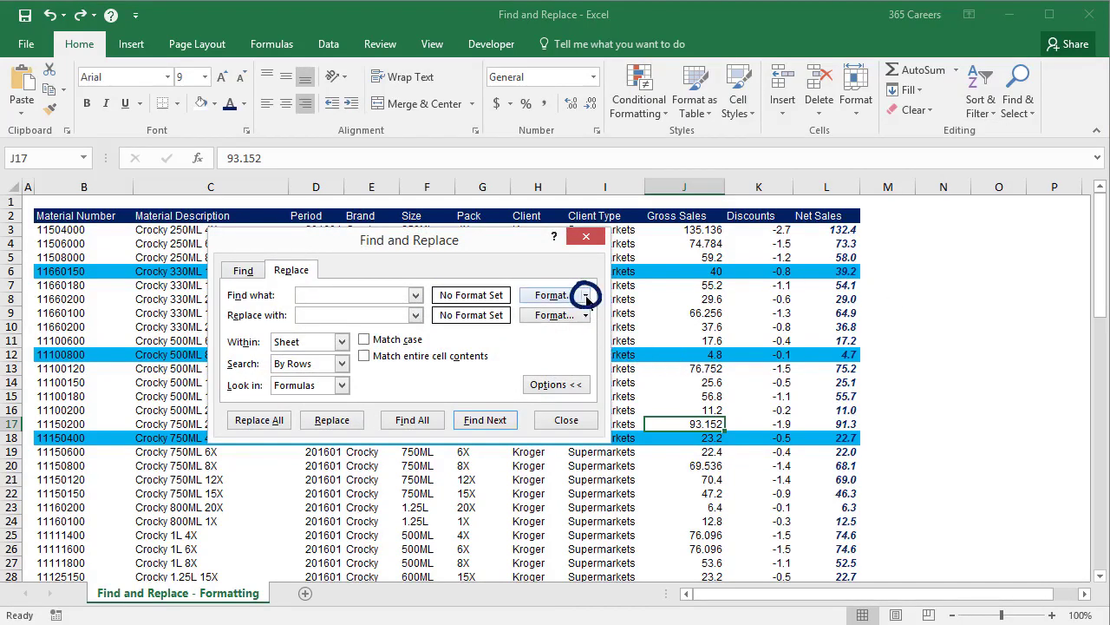
{"action": "left_click", "coordinate": [586, 299]}
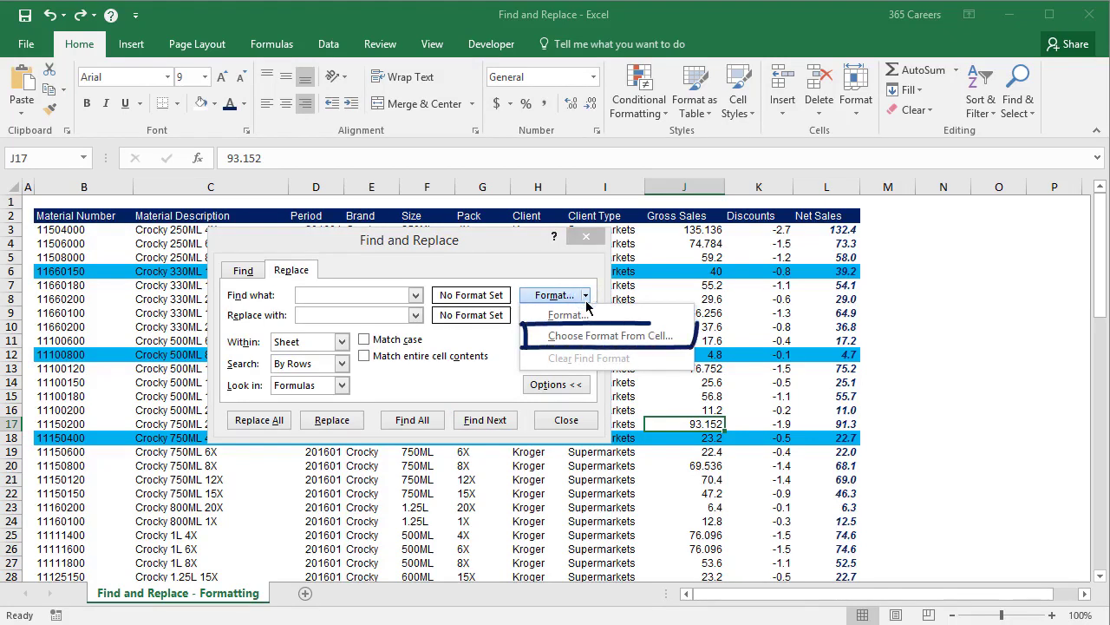
{"action": "left_click", "coordinate": [681, 339]}
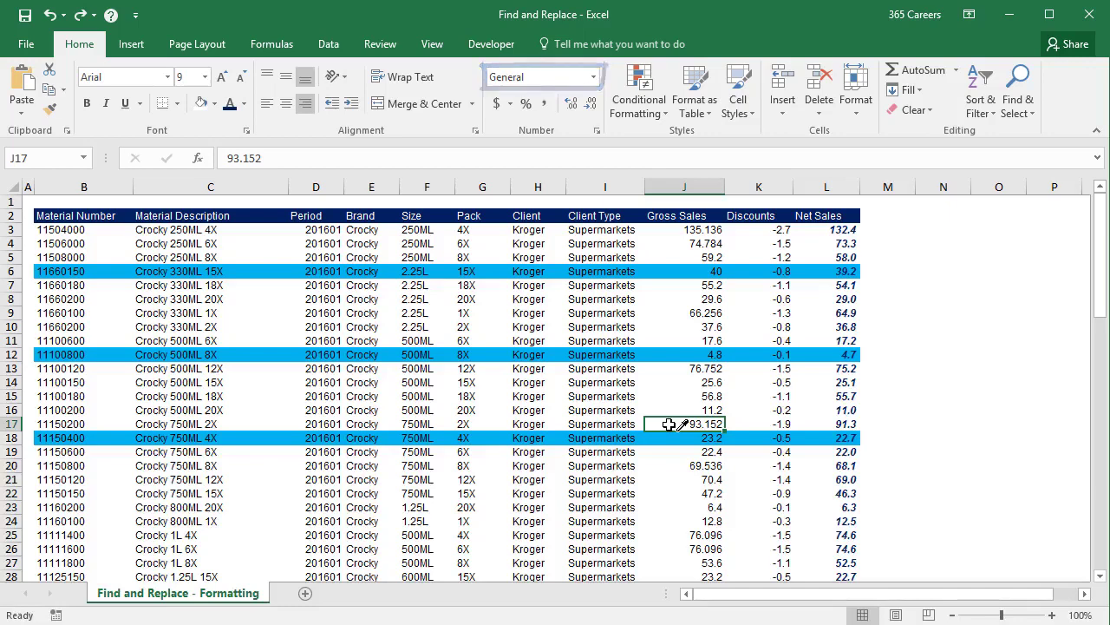
{"action": "left_click", "coordinate": [670, 423]}
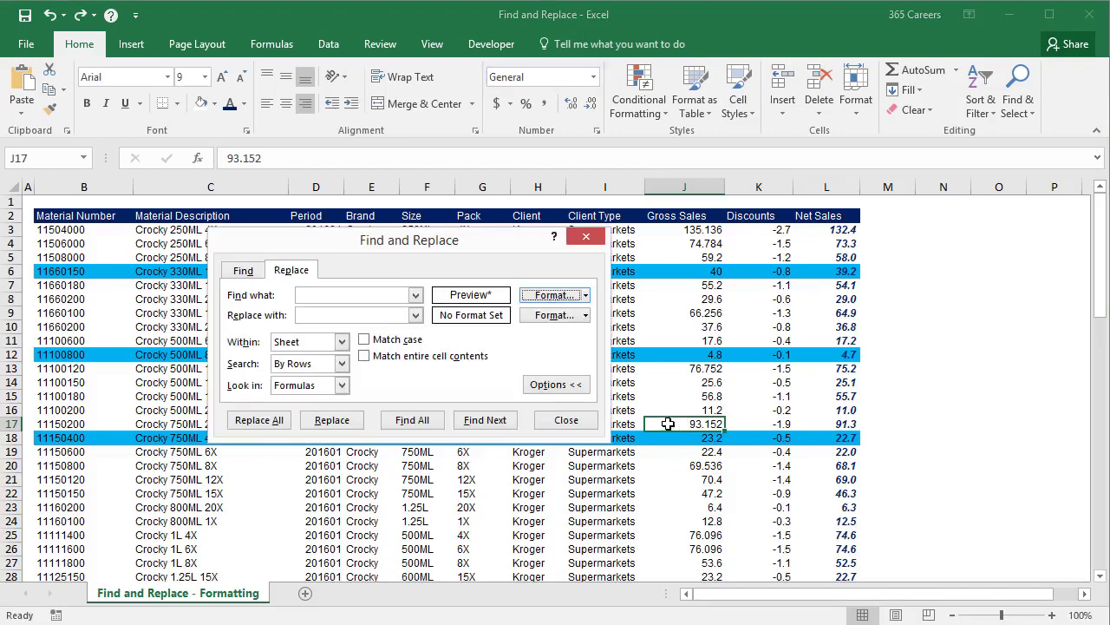
Pick up the replacement format from Net Sales cell L3
{"action": "left_click", "coordinate": [585, 315]}
{"action": "left_click", "coordinate": [670, 355]}
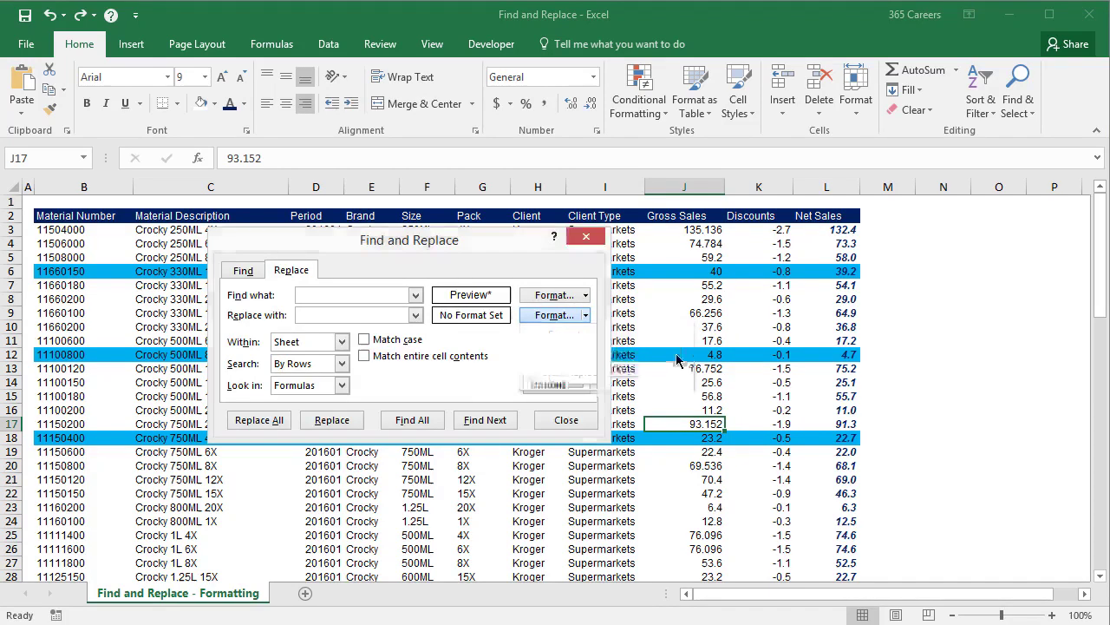
{"action": "left_click", "coordinate": [822, 229]}
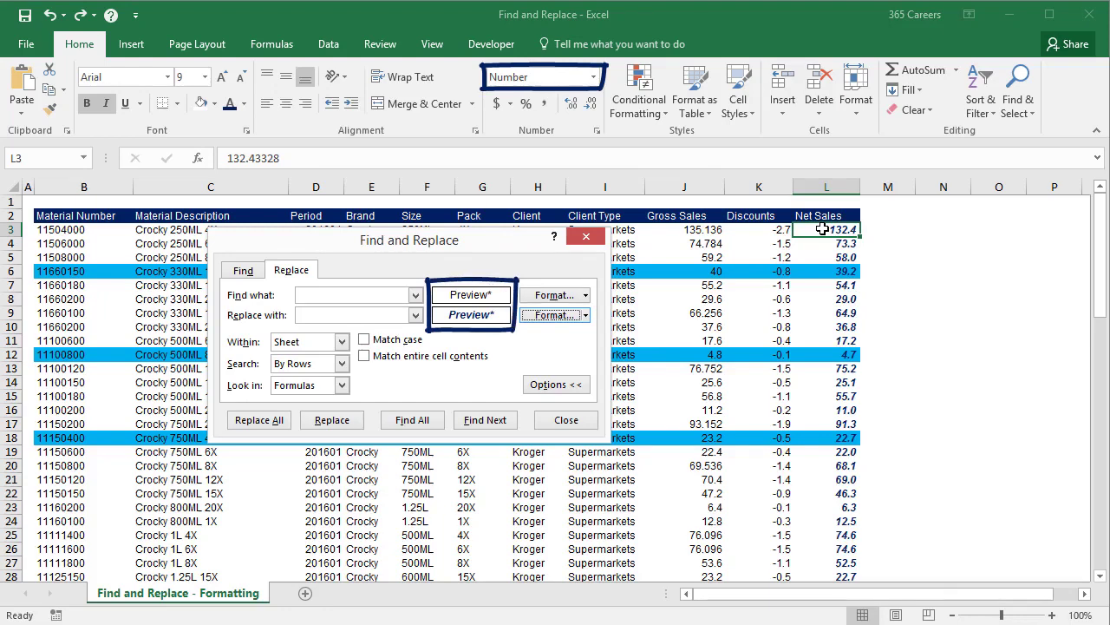
Replace the Gross Sales format with the Net Sales format in all matching cells and close Find and Replace
{"action": "left_click", "coordinate": [259, 420]}
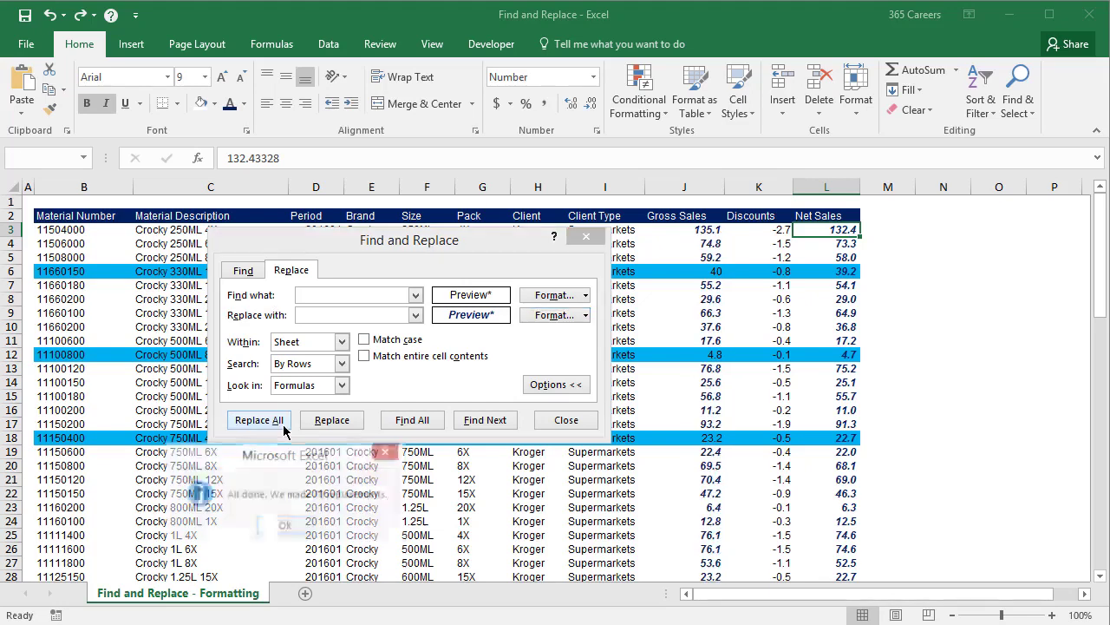
{"action": "left_click", "coordinate": [289, 524]}
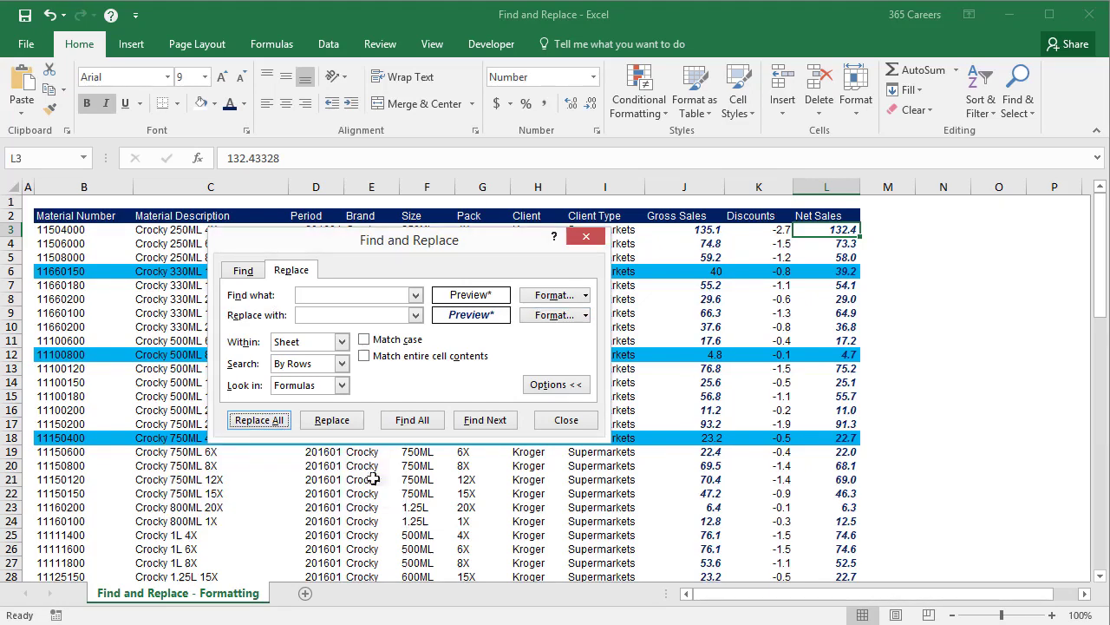
{"action": "left_click", "coordinate": [589, 421]}
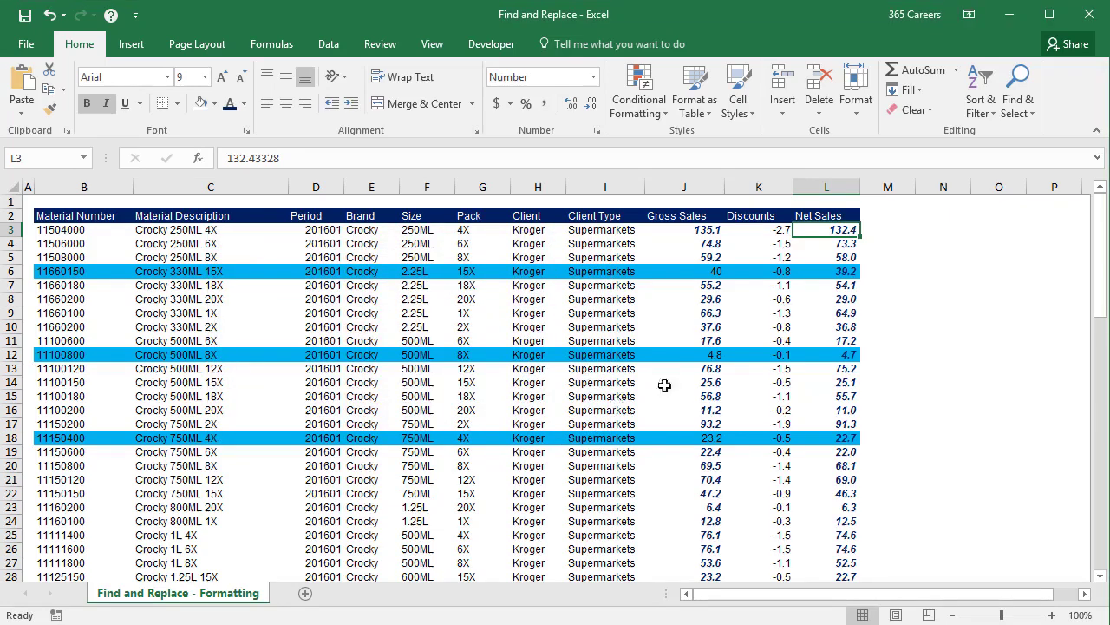
Review the Gross Sales column's formatting down to the last record, including the blue rows
{"action": "scroll", "coordinate": [899, 287], "scroll_direction": "down", "scroll_amount": 2}
{"action": "scroll", "coordinate": [899, 286], "scroll_direction": "down", "scroll_amount": 8}
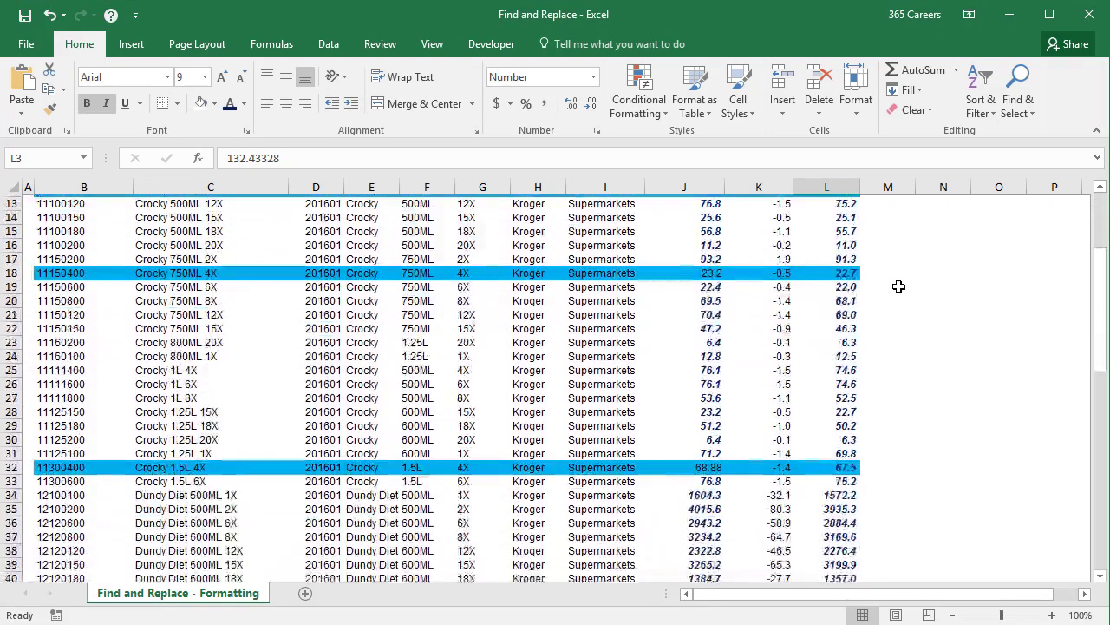
{"action": "scroll", "coordinate": [898, 286], "scroll_direction": "down", "scroll_amount": 4}
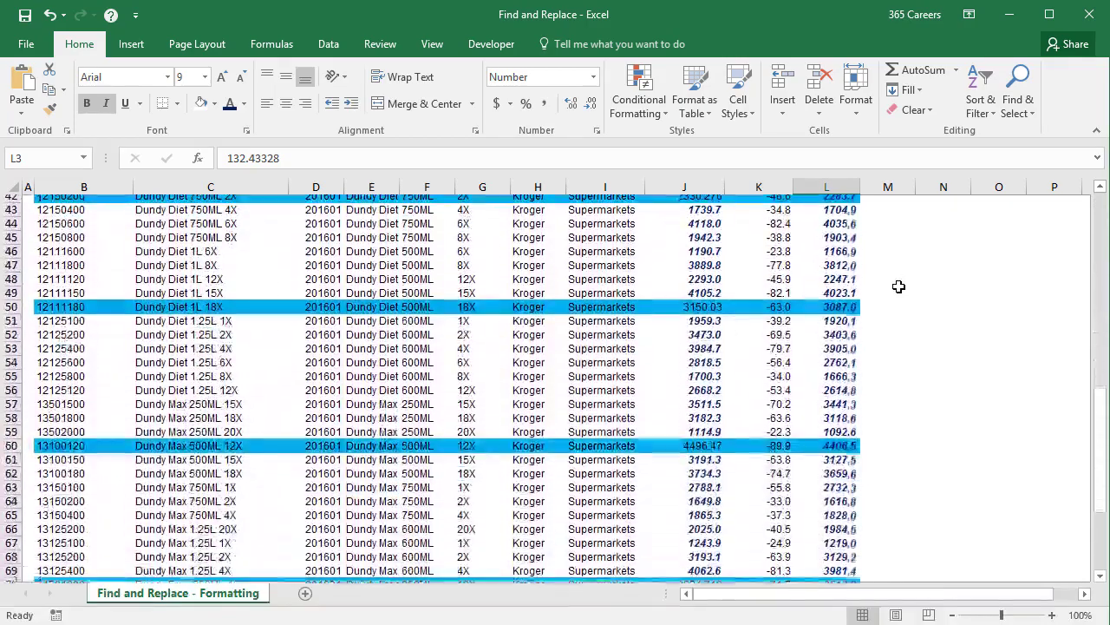
{"action": "scroll", "coordinate": [899, 286], "scroll_direction": "down", "scroll_amount": 4}
{"action": "scroll", "coordinate": [899, 287], "scroll_direction": "down", "scroll_amount": 2}
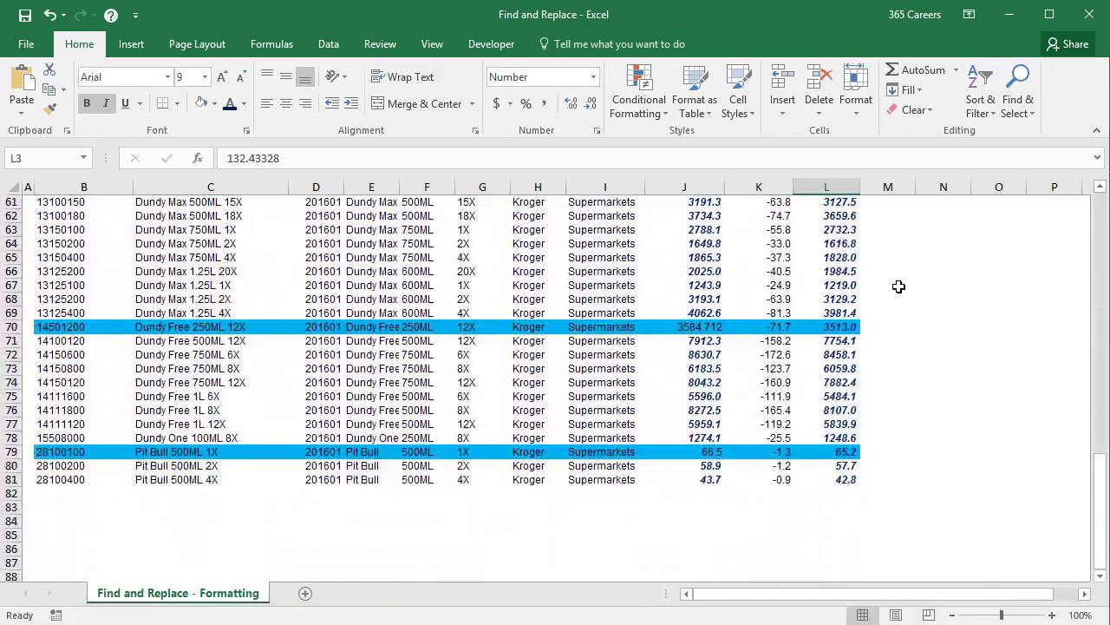
{"action": "scroll", "coordinate": [899, 287], "scroll_direction": "up", "scroll_amount": 8}
{"action": "scroll", "coordinate": [899, 287], "scroll_direction": "up", "scroll_amount": 12}
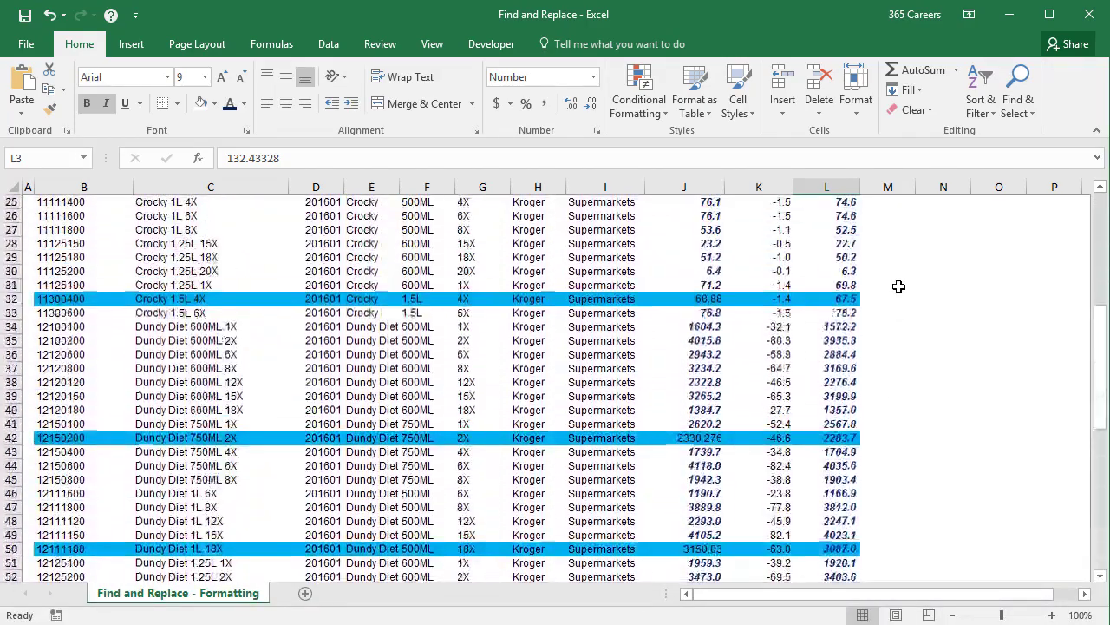